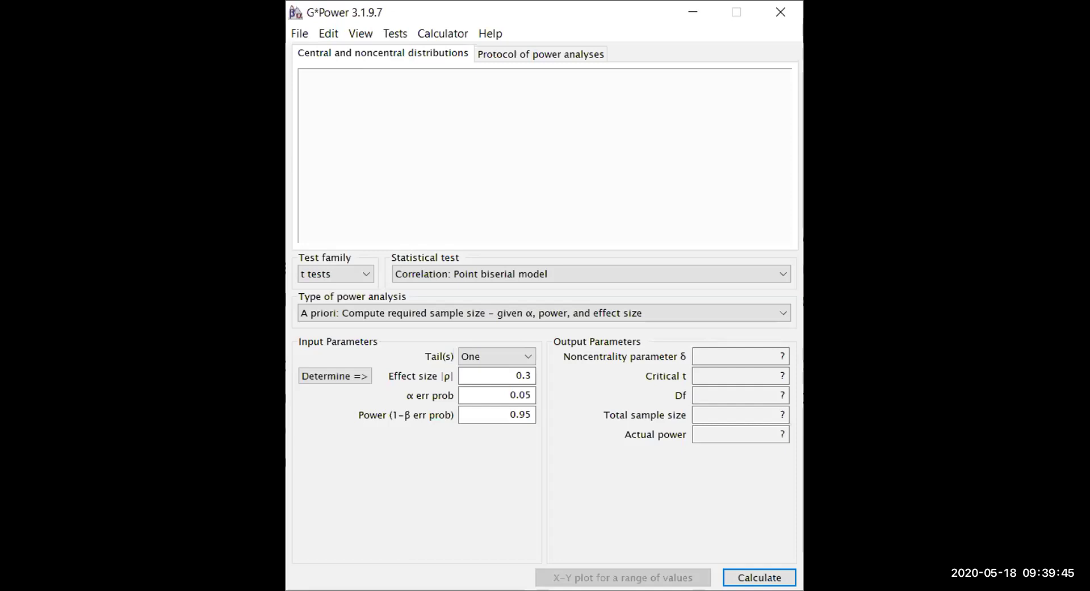
# - Examine the distribution plot and protocol views, the test family and statistical test choices, and the input and output parameter areas
pyautogui.moveTo(385, 101); pyautogui.dragTo(732, 182)
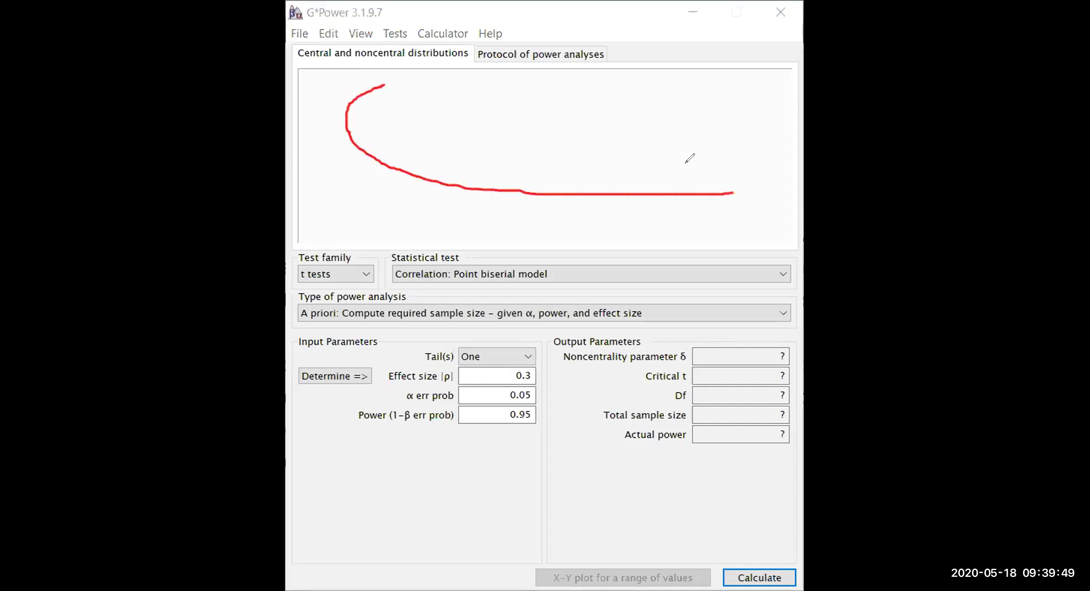
pyautogui.press('e')
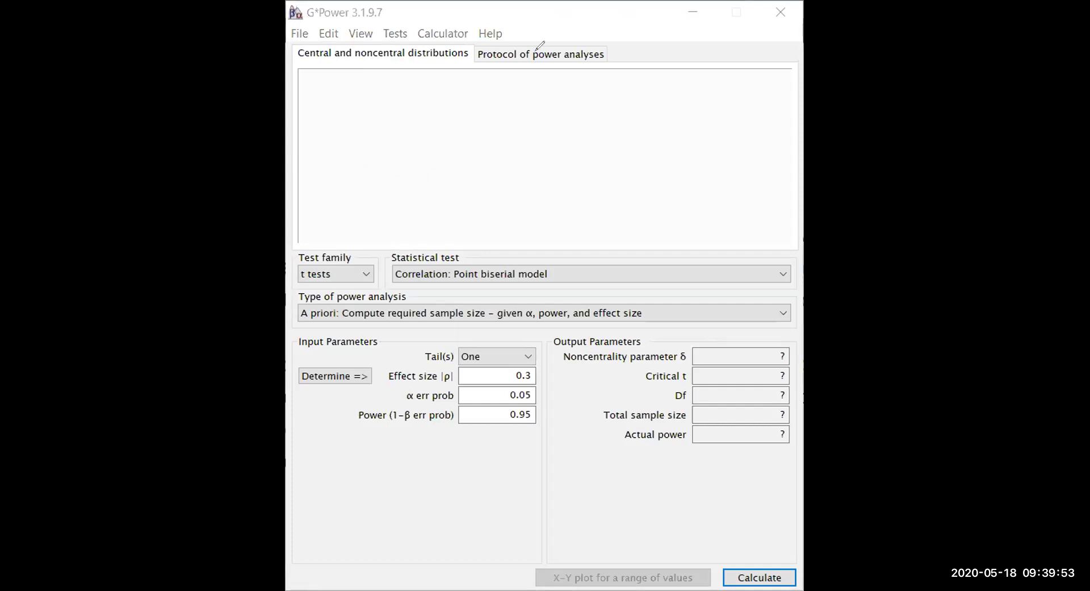
pyautogui.click(559, 54)
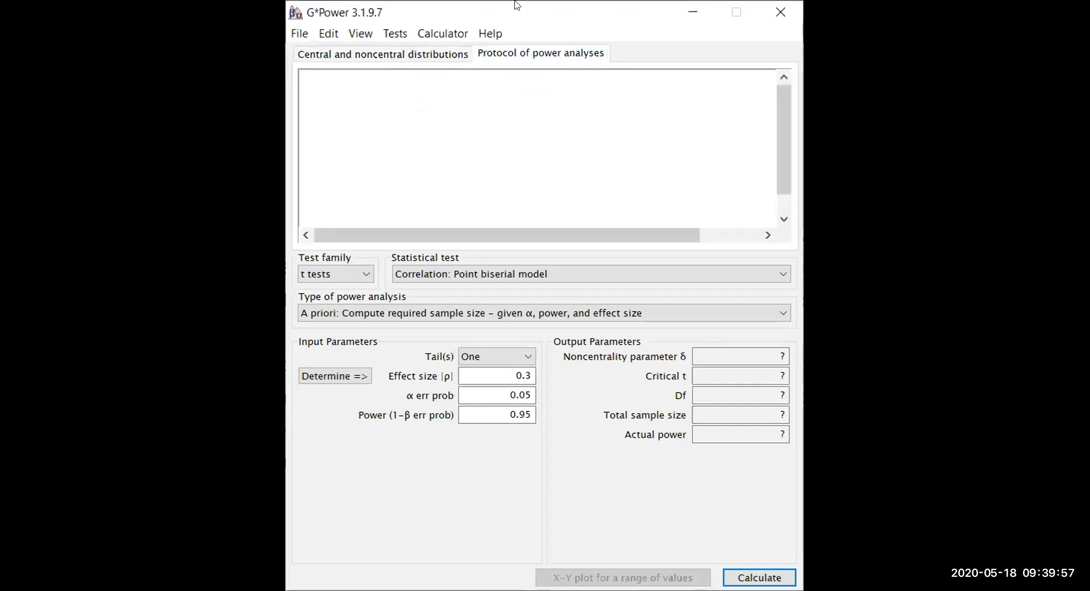
pyautogui.moveTo(329, 84); pyautogui.dragTo(333, 154)
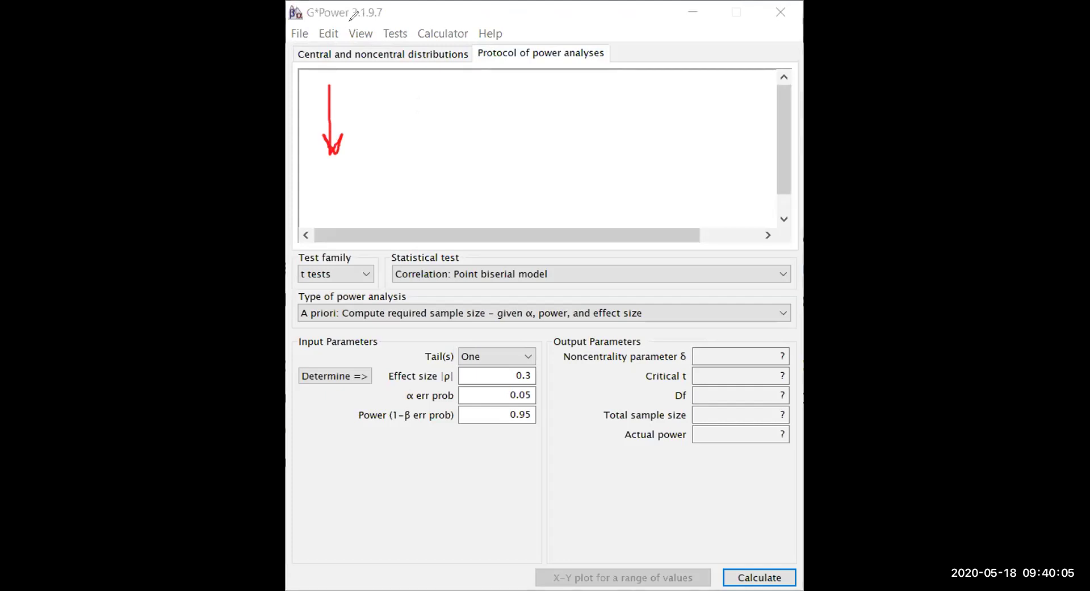
pyautogui.press('Escape')
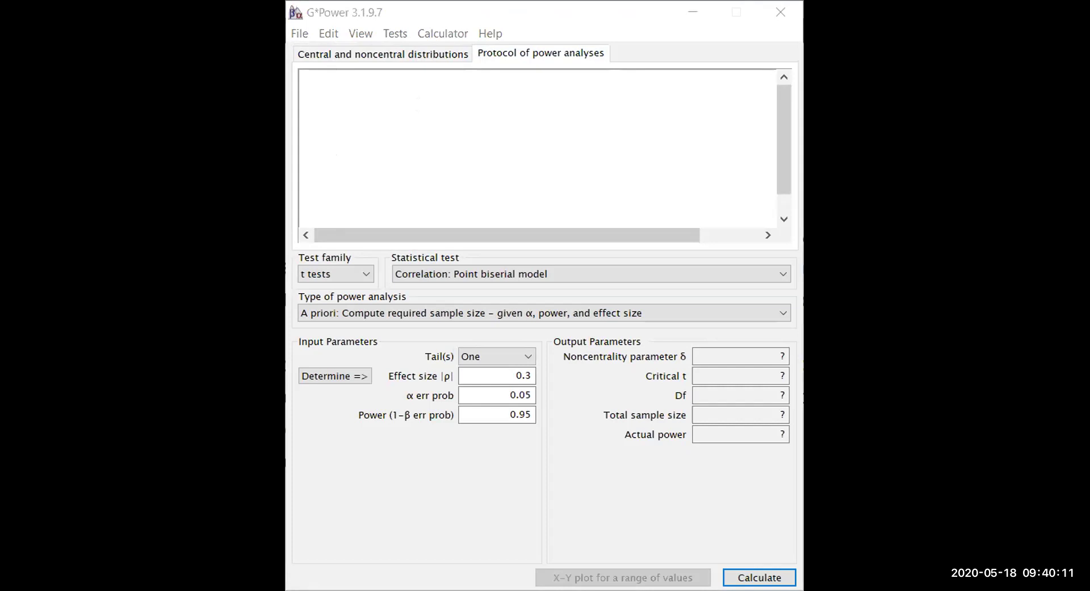
pyautogui.moveTo(292, 251); pyautogui.dragTo(298, 278)
pyautogui.click(433, 54)
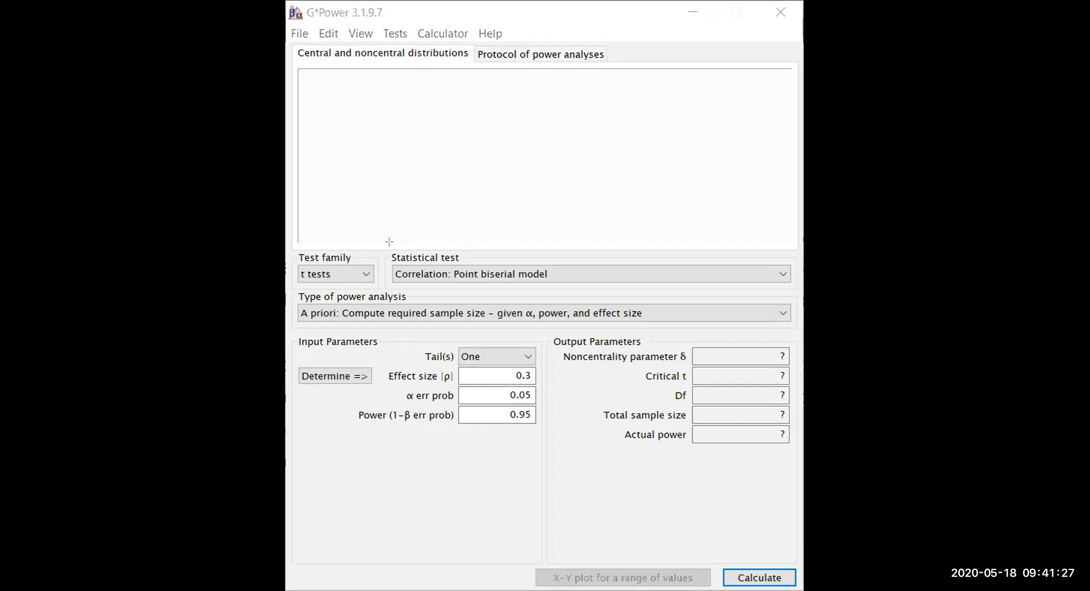
pyautogui.moveTo(383, 250)
pyautogui.mouseDown()
pyautogui.moveTo(519, 299)
pyautogui.moveTo(798, 296)
pyautogui.mouseUp()
pyautogui.moveTo(297, 333)
pyautogui.mouseDown()
pyautogui.moveTo(477, 353)
pyautogui.moveTo(540, 407)
pyautogui.moveTo(541, 443)
pyautogui.mouseUp()
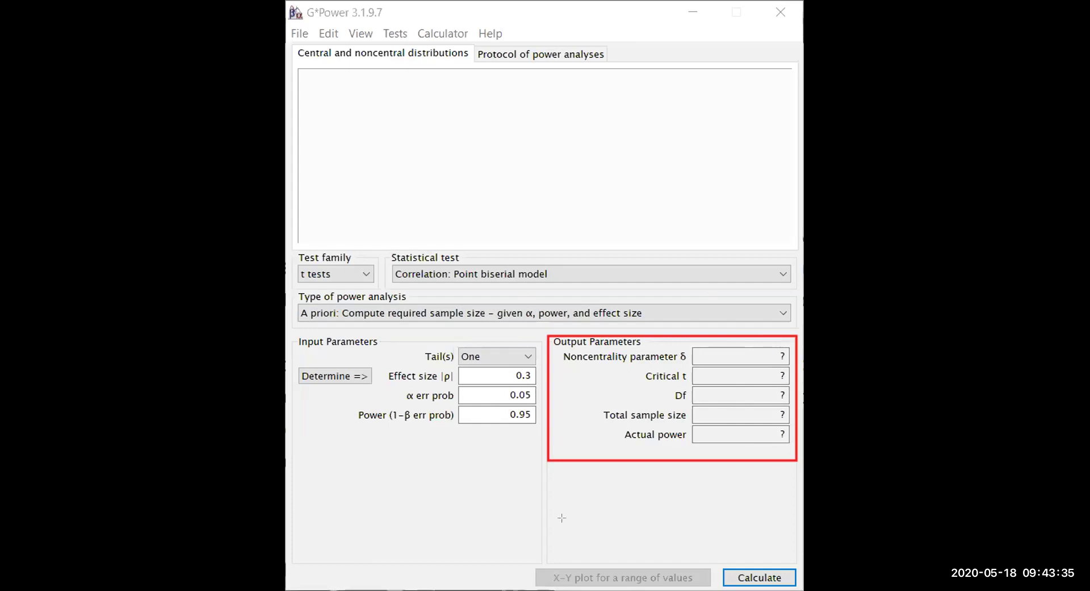
pyautogui.press('Escape')
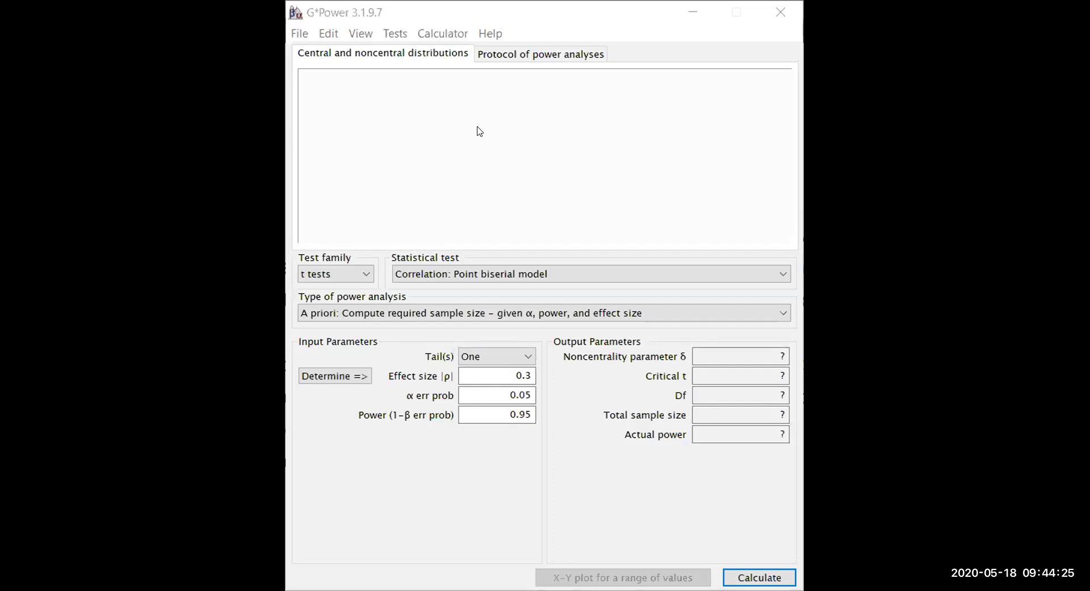
# - Choose the t tests family and the statistical test Means: Difference between two independent means (two groups)
pyautogui.click(350, 276)
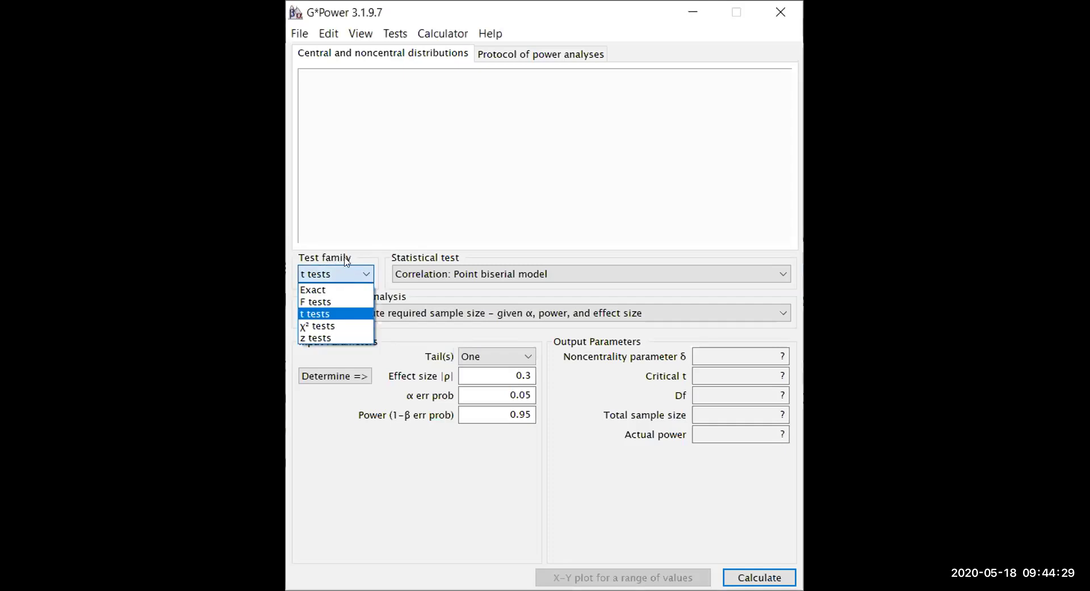
pyautogui.click(352, 314)
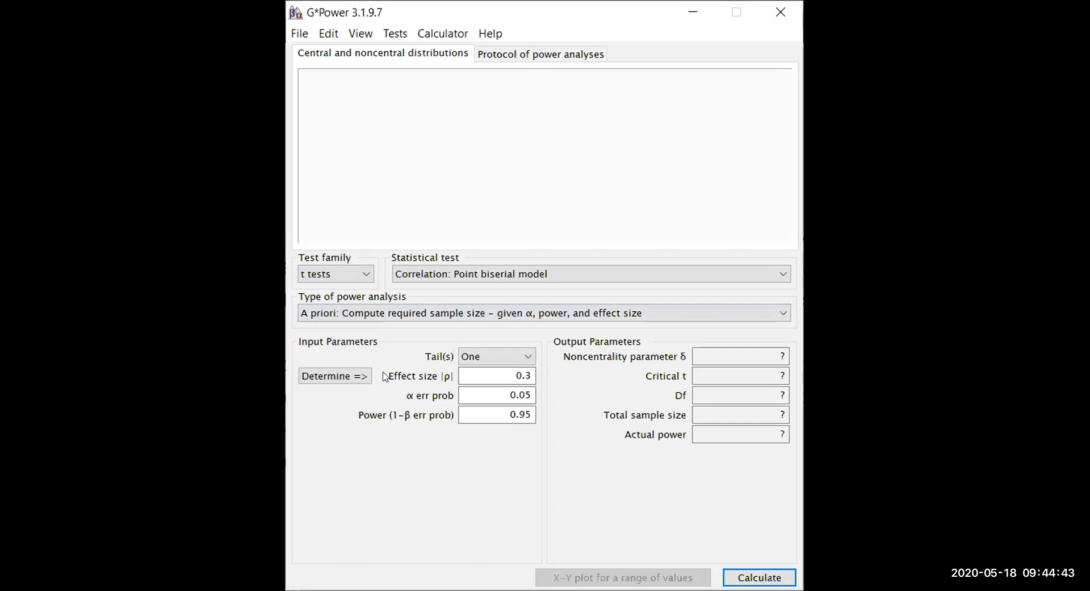
pyautogui.click(458, 276)
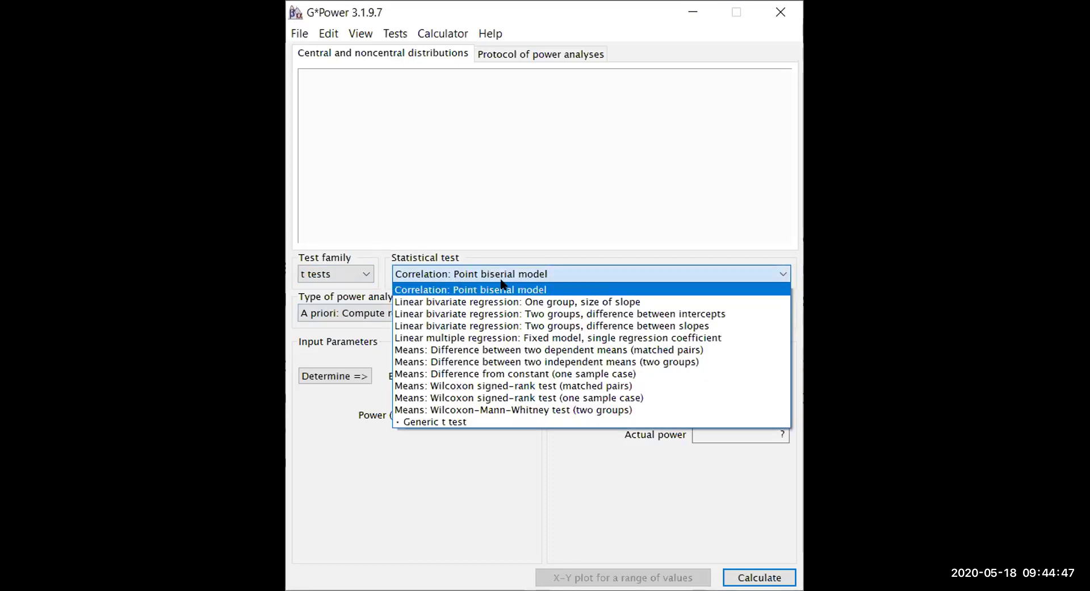
pyautogui.click(469, 275)
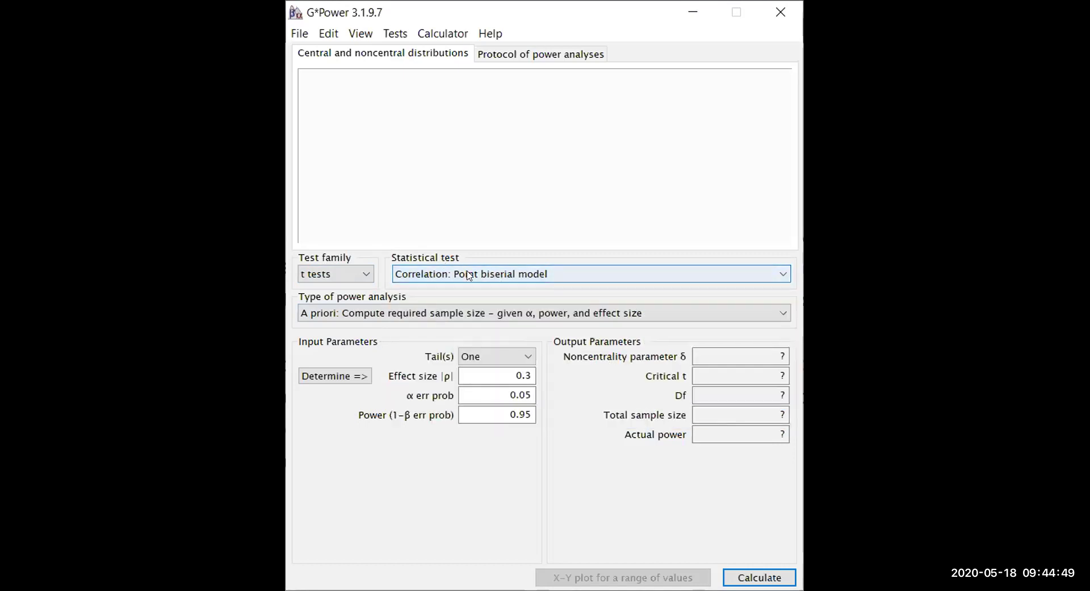
pyautogui.click(469, 275)
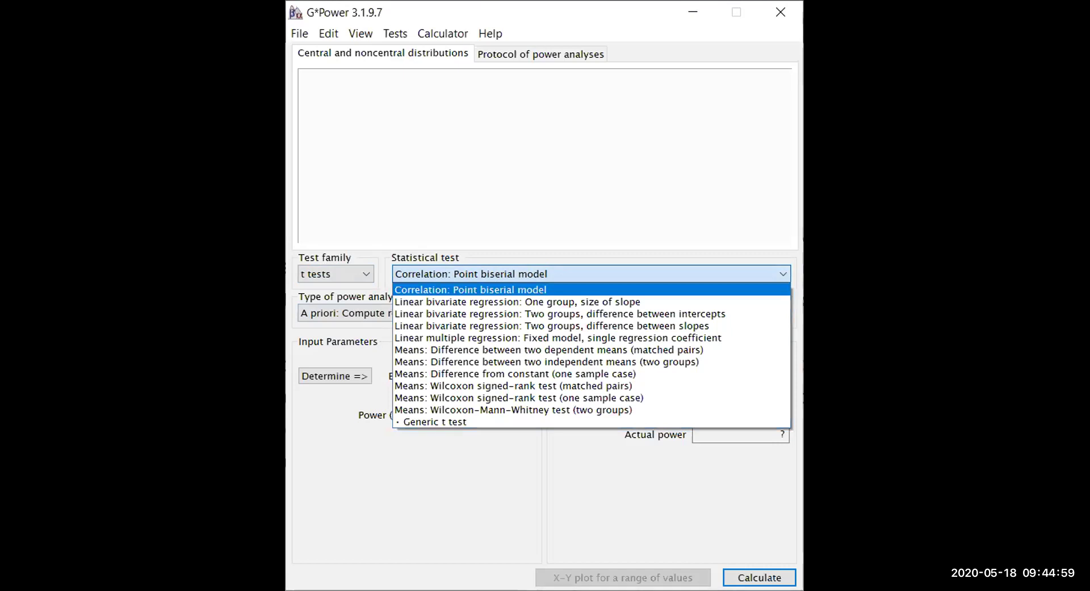
pyautogui.click(389, 10)
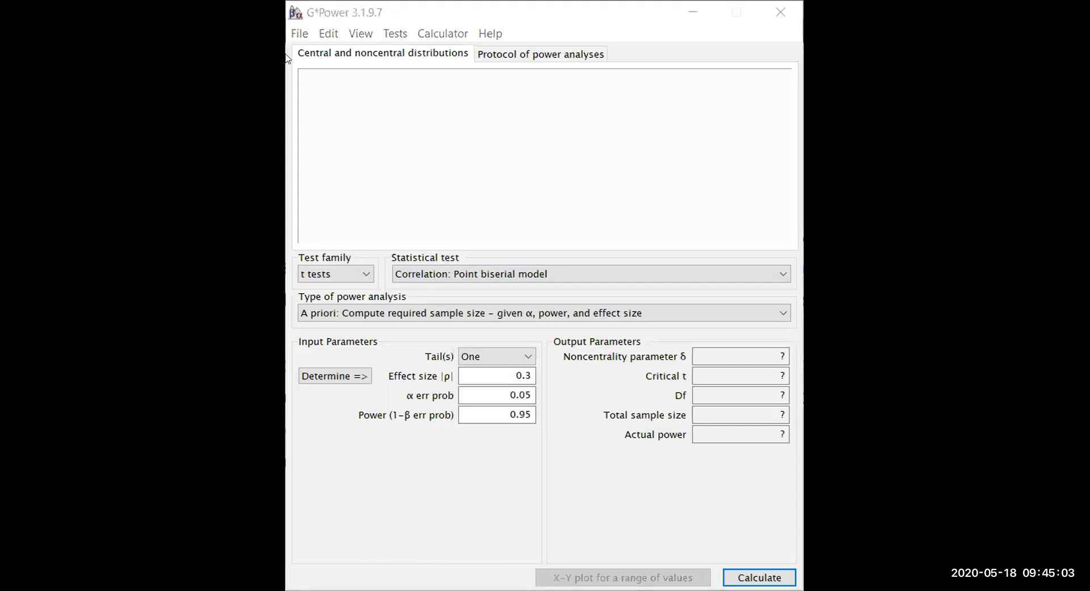
pyautogui.click(482, 275)
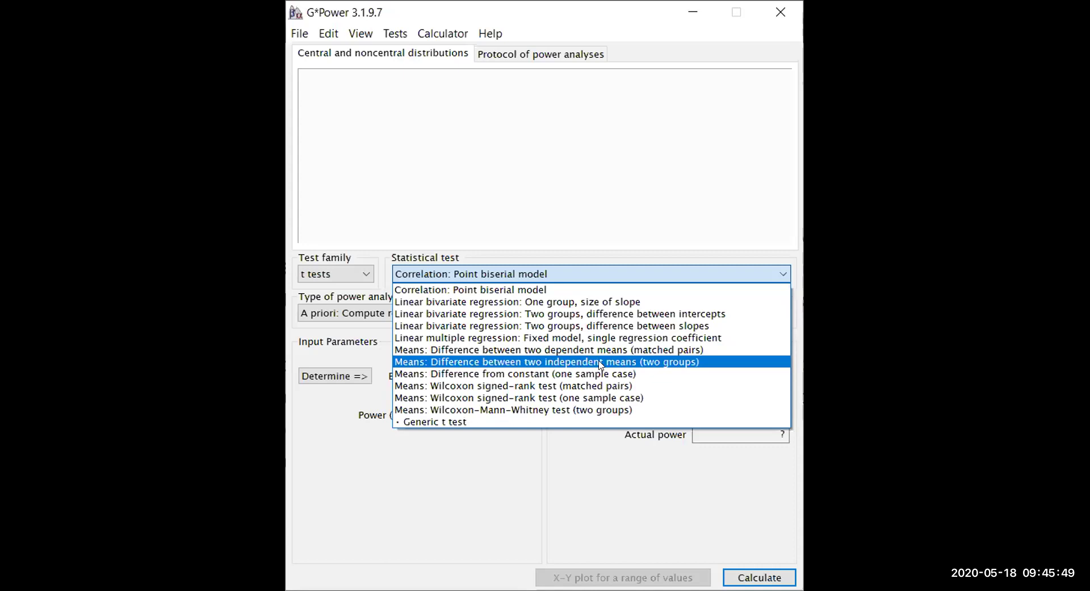
pyautogui.click(676, 363)
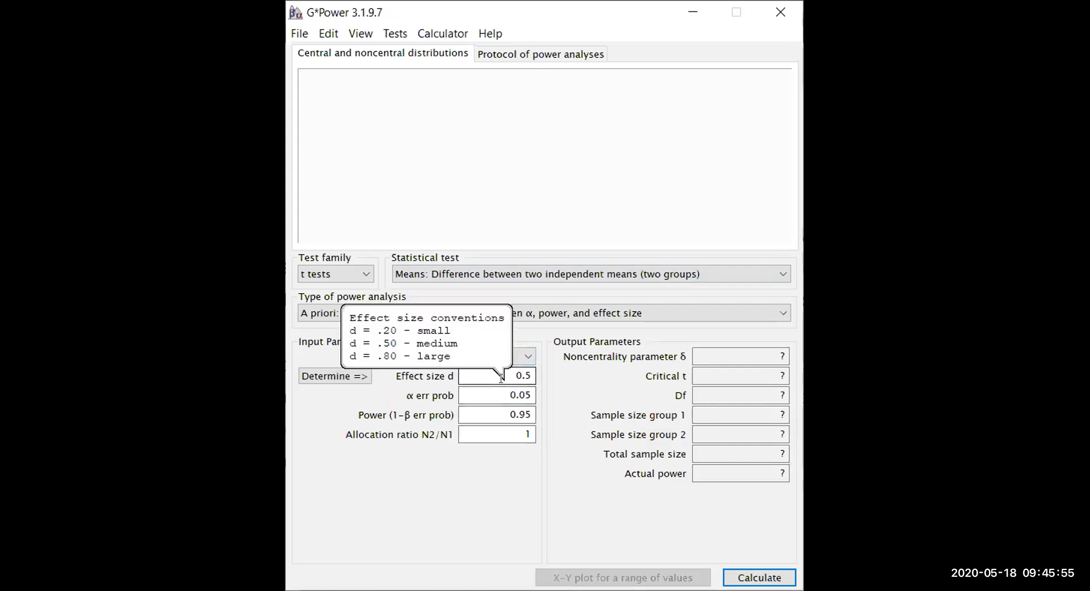
# - Choose the a priori power analysis that computes the required sample size, and make the test two-tailed
pyautogui.click(531, 311)
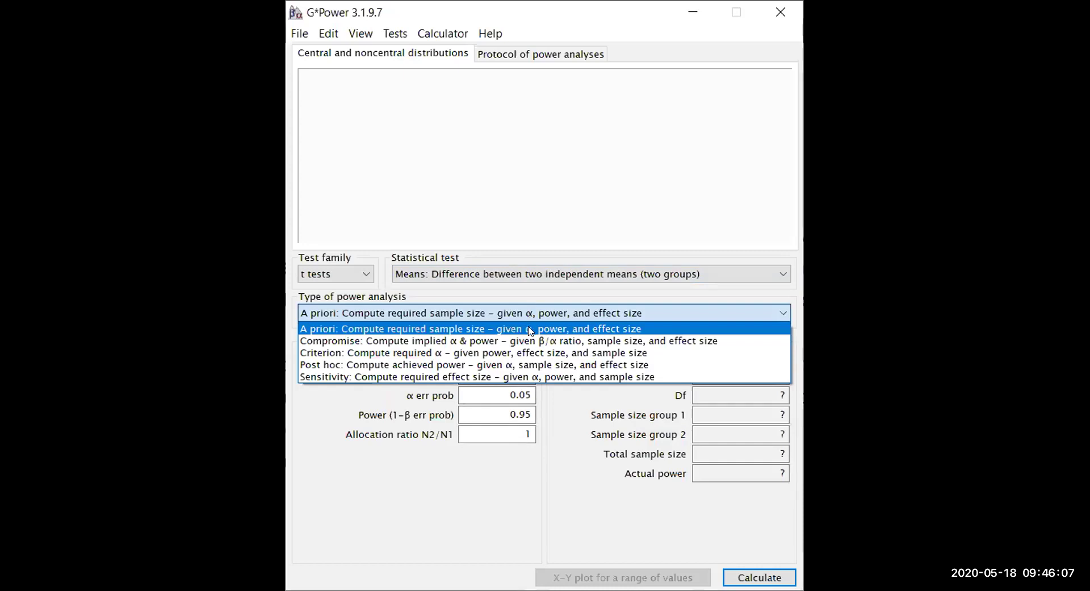
pyautogui.click(530, 329)
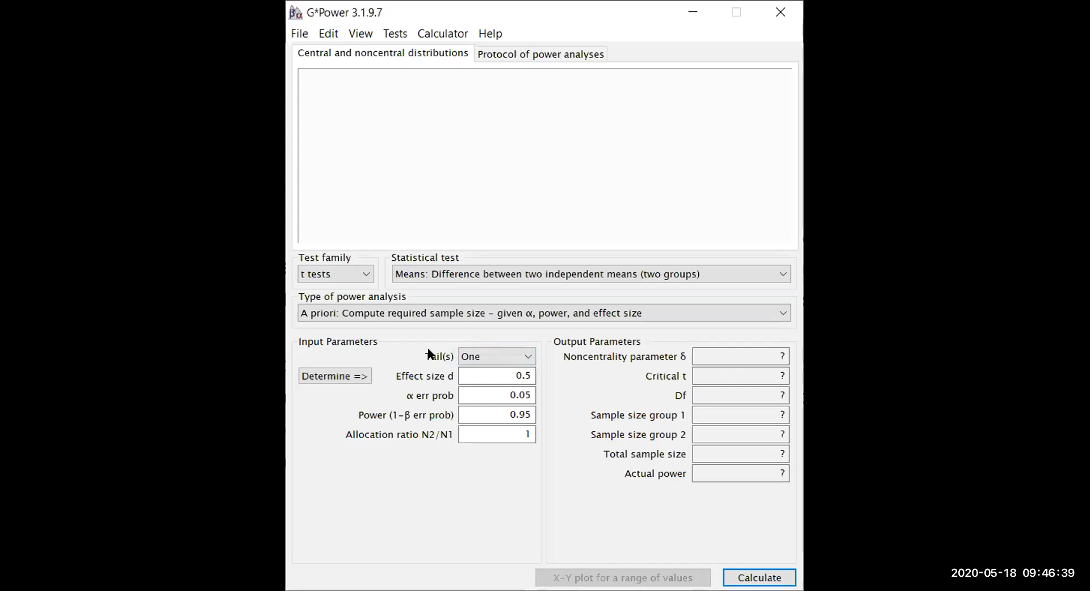
pyautogui.click(473, 358)
pyautogui.click(477, 378)
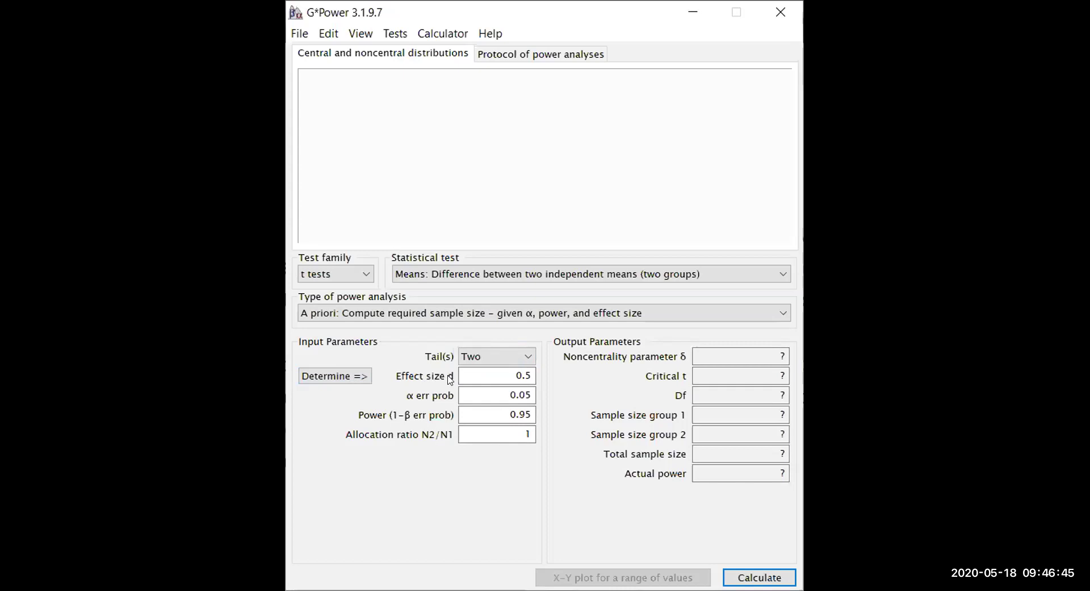
# - Set the effect size d to 0.8 and the power (1-β err prob) to 0.80
pyautogui.moveTo(476, 371)
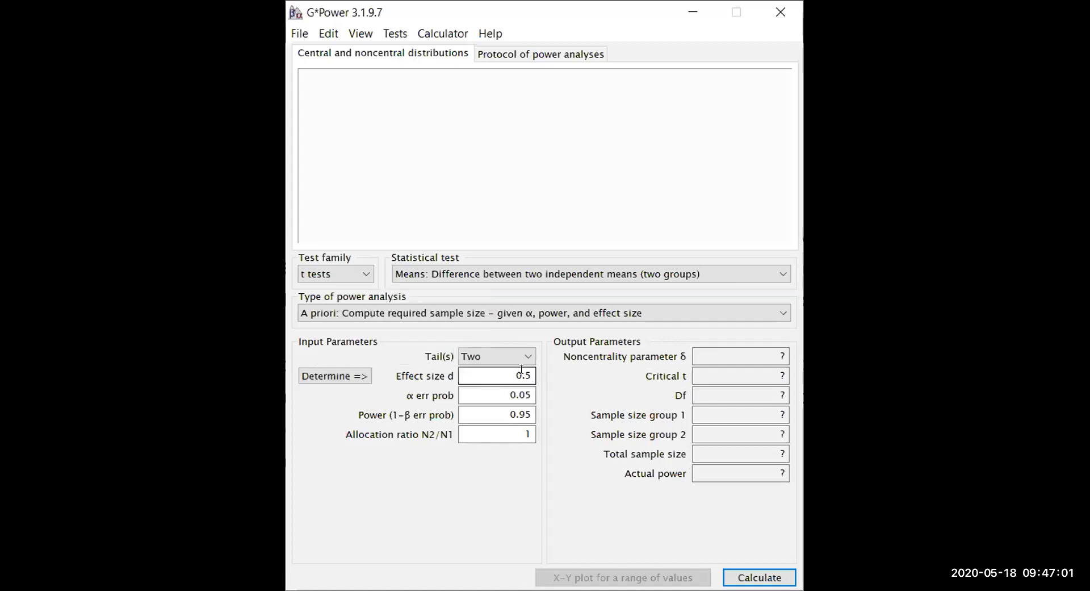
pyautogui.press('BackSpace')
pyautogui.write('8')
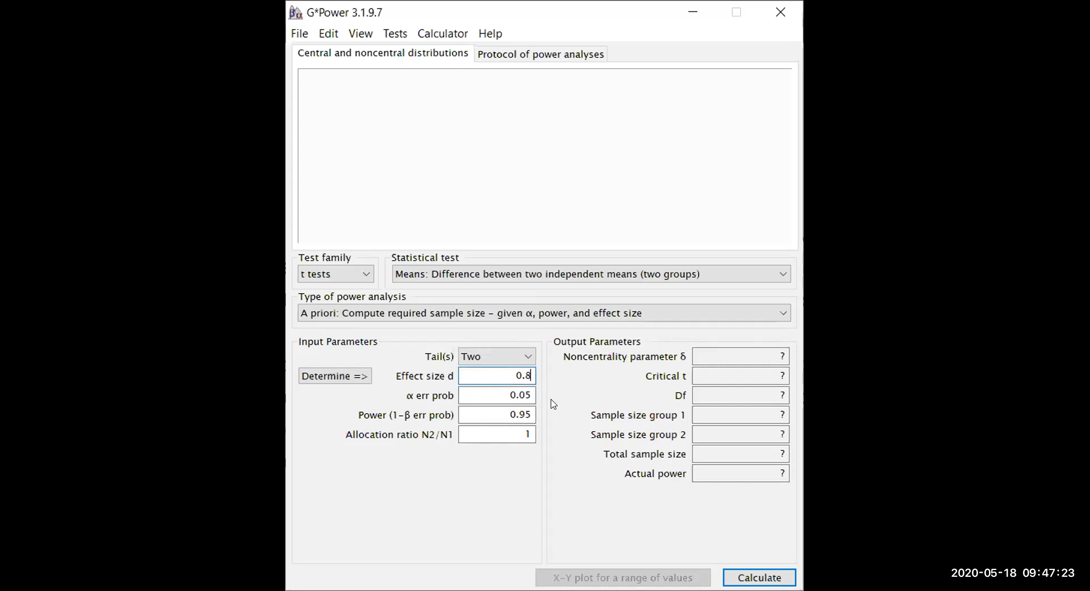
pyautogui.click(530, 415)
pyautogui.doubleClick(530, 415)
pyautogui.write('0.80')
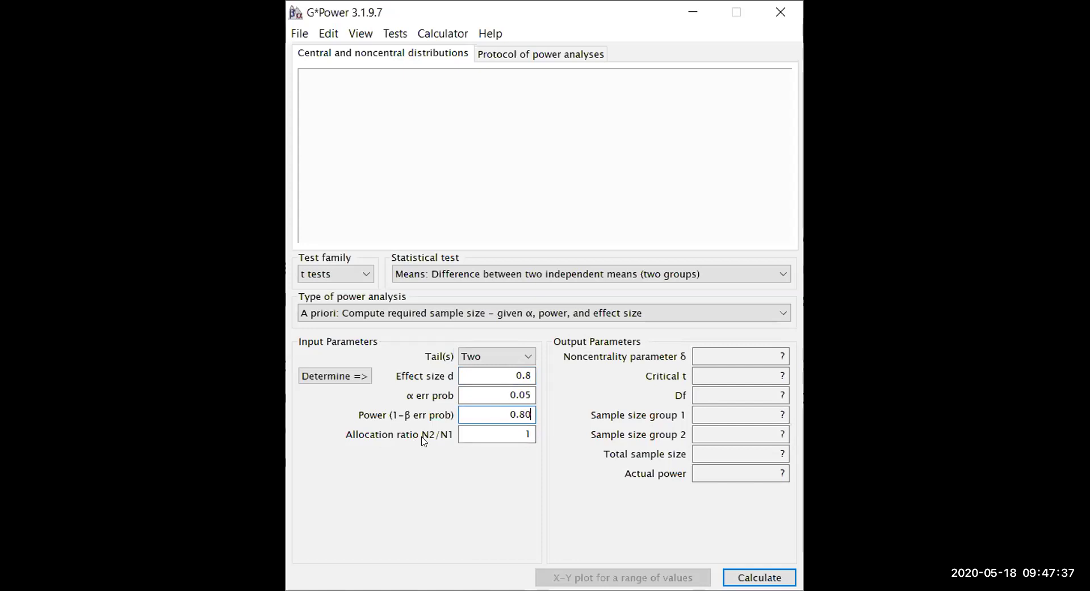
# - Keep the allocation ratio N2/N1 at 1 and calculate the required sample size
pyautogui.click(496, 436)
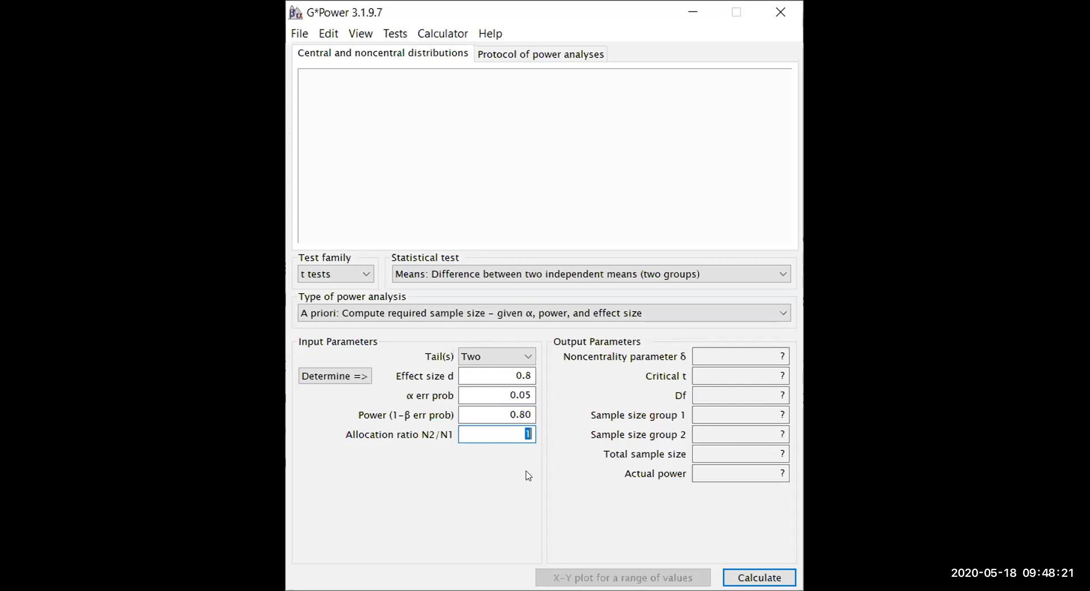
pyautogui.press('Tab')
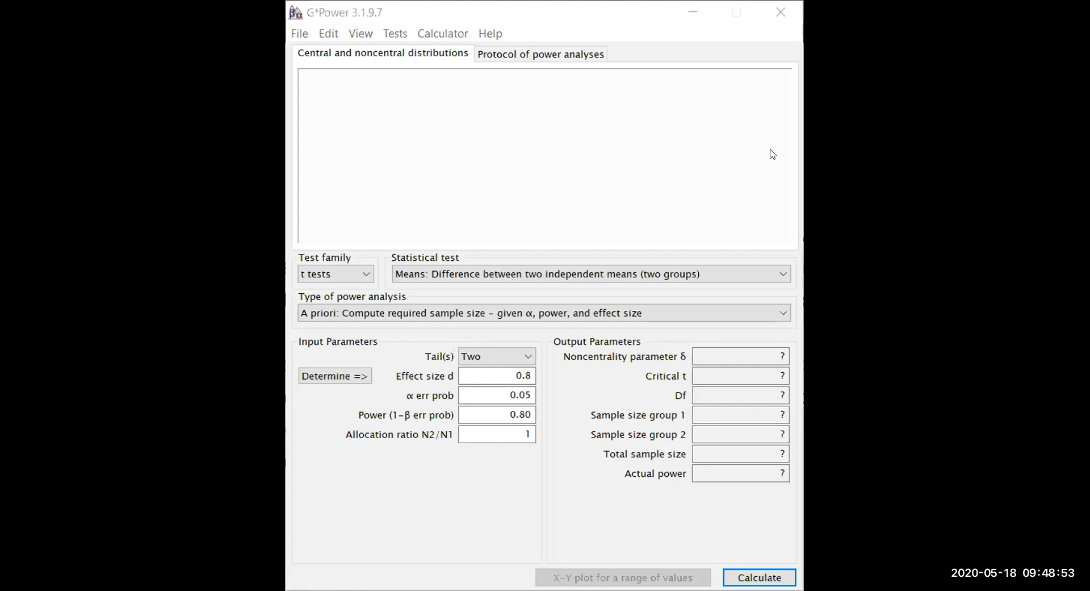
pyautogui.click(748, 144)
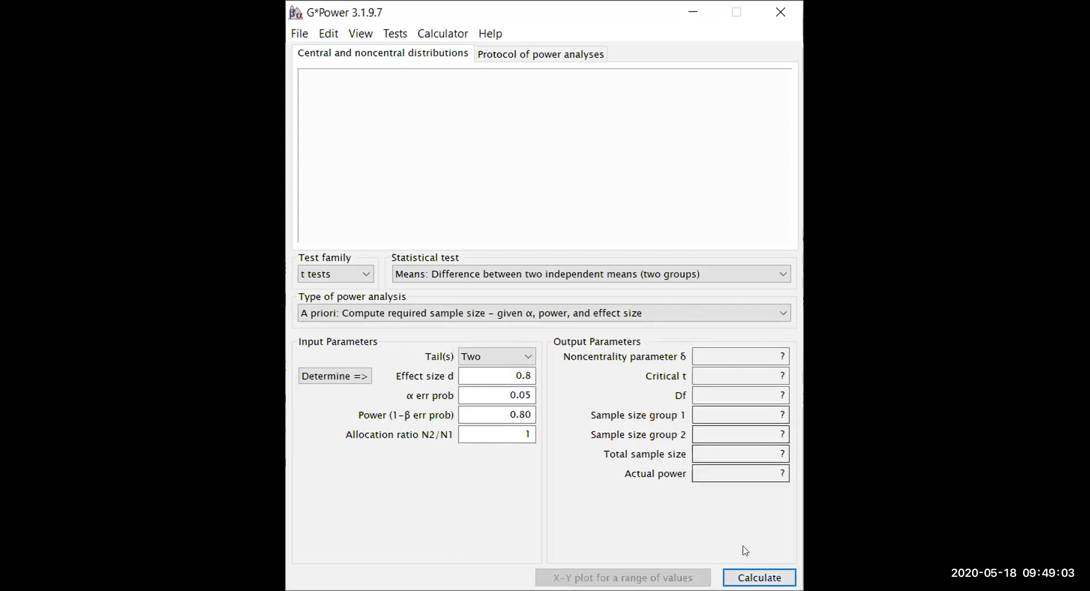
pyautogui.click(780, 576)
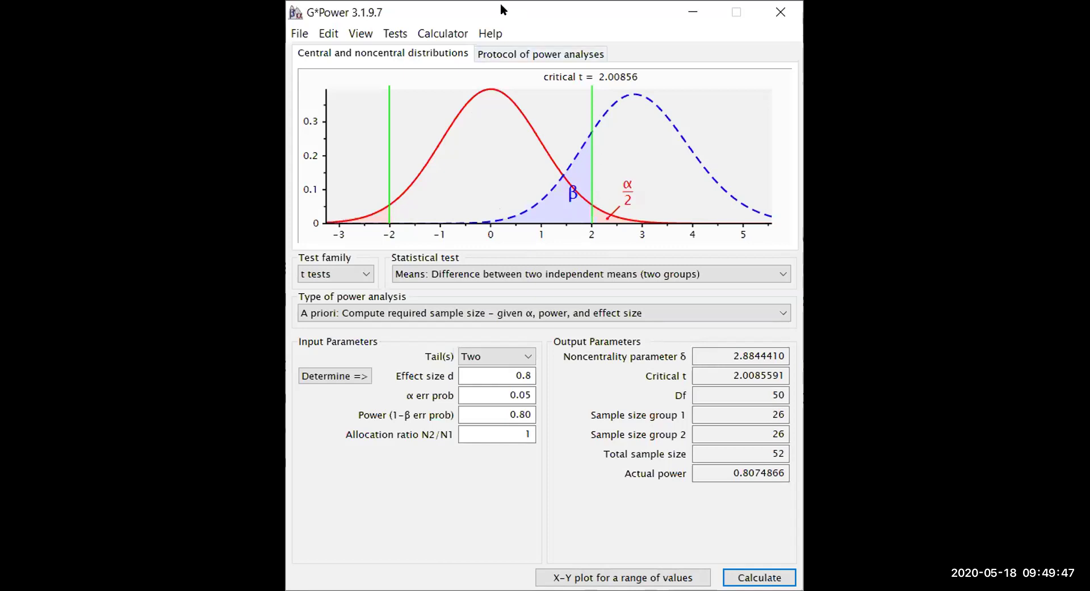
# - Examine the critical t line and the β region in the distribution plot, and the sample sizes of both groups
pyautogui.hotkey('ctrl', 'shift', 'p')
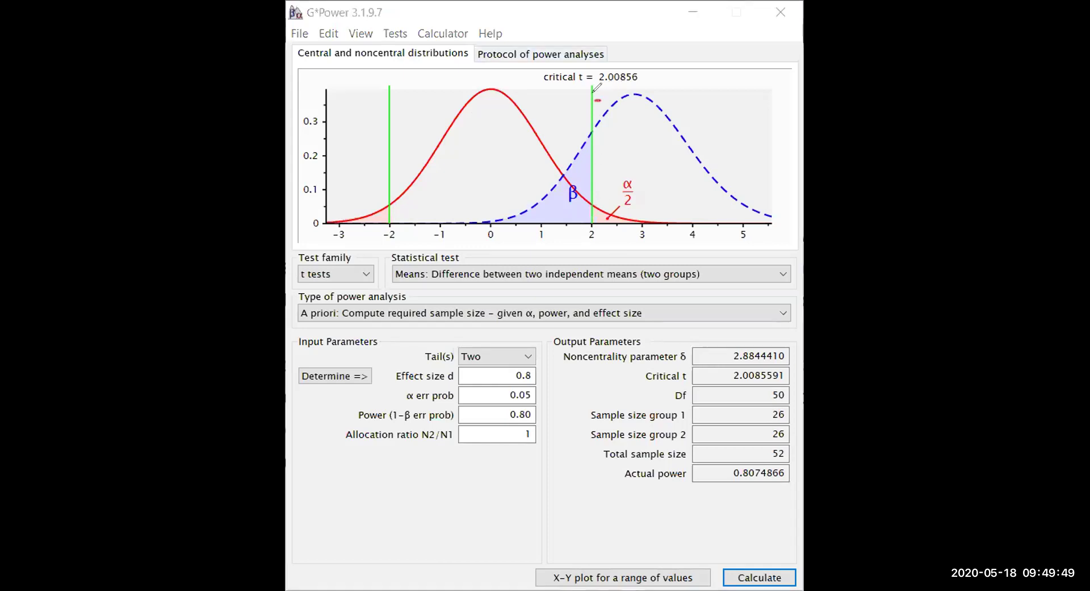
pyautogui.moveTo(599, 100); pyautogui.dragTo(596, 98)
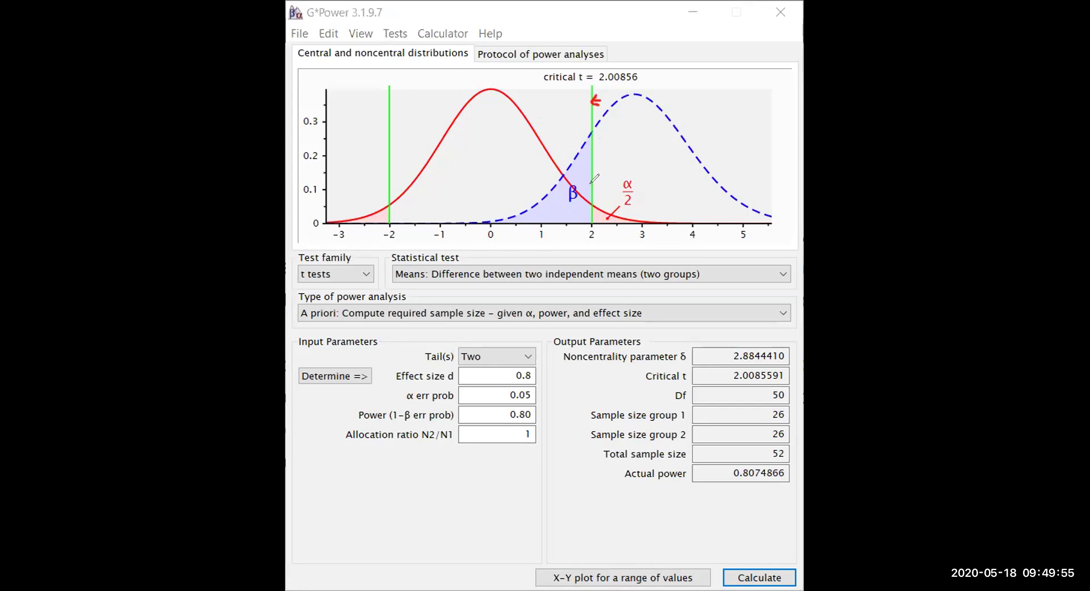
pyautogui.click(578, 141)
pyautogui.moveTo(577, 141)
pyautogui.mouseDown()
pyautogui.moveTo(548, 139)
pyautogui.moveTo(557, 147)
pyautogui.mouseUp()
pyautogui.hotkey('ctrl', 'z')
pyautogui.hotkey('ctrl', 'z')
pyautogui.moveTo(552, 414)
pyautogui.mouseDown()
pyautogui.moveTo(587, 414)
pyautogui.moveTo(574, 436)
pyautogui.moveTo(599, 454)
pyautogui.mouseUp()
pyautogui.moveTo(532, 552)
pyautogui.mouseDown()
pyautogui.moveTo(532, 589)
pyautogui.moveTo(742, 590)
pyautogui.moveTo(725, 589)
pyautogui.mouseUp()
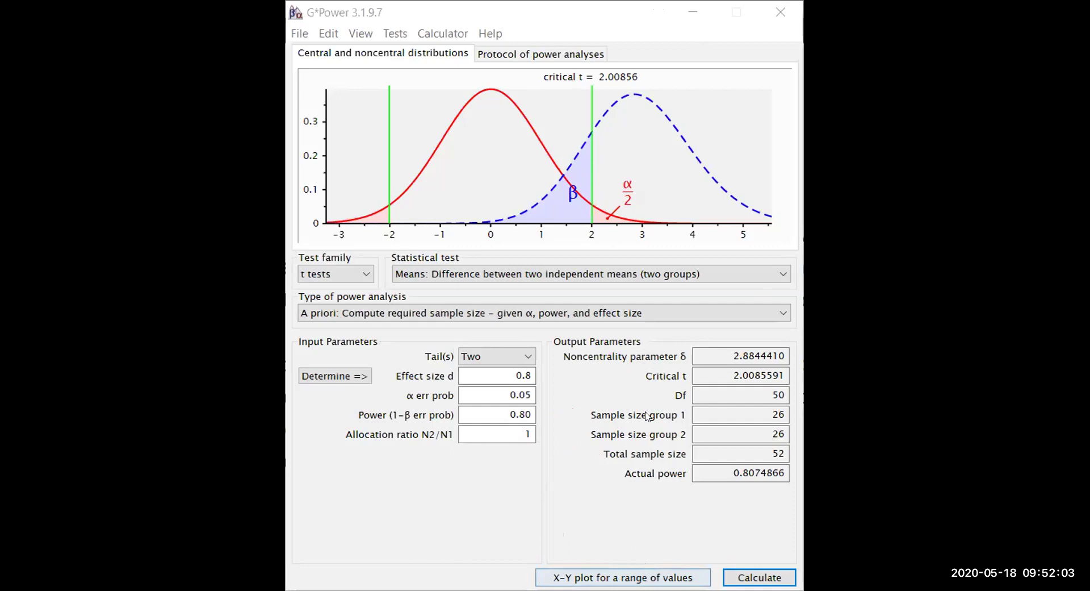
# - Draw an X-Y plot with power (1-β err prob) on the y axis as a function of total sample size
pyautogui.click(623, 577)
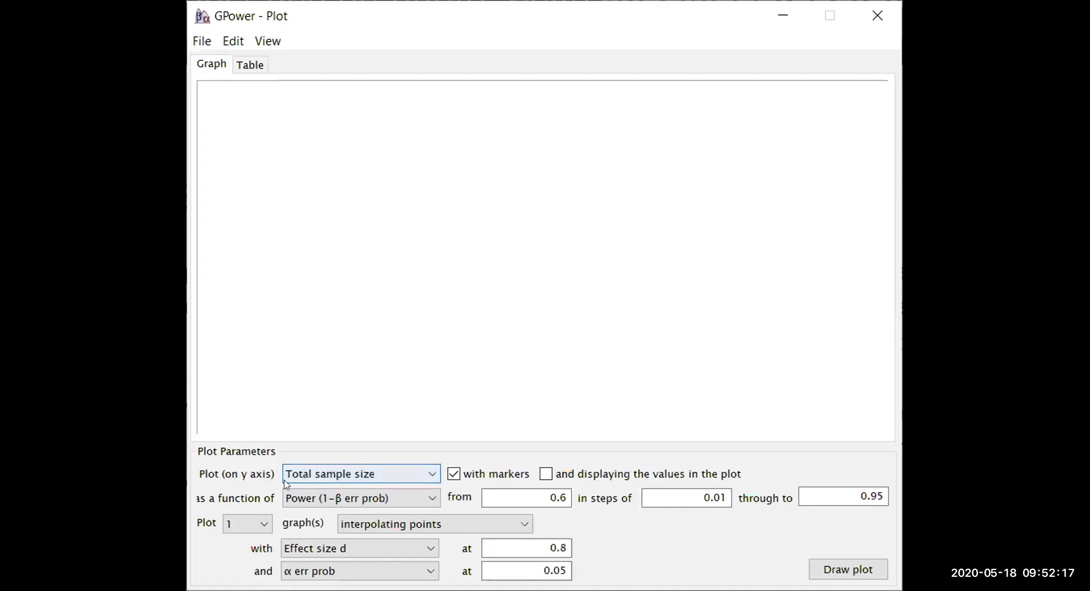
pyautogui.click(314, 476)
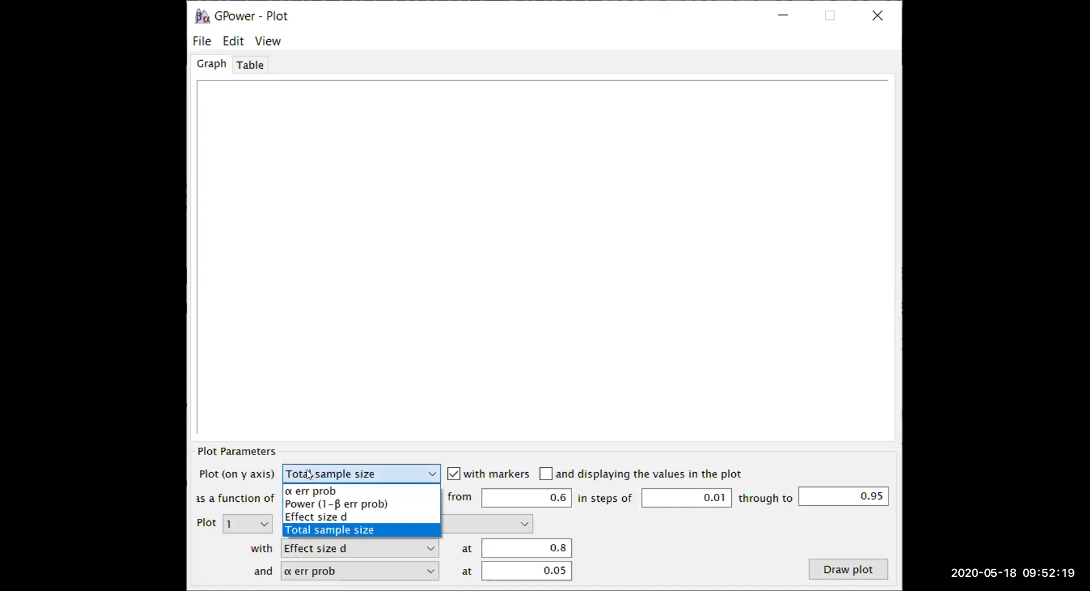
pyautogui.click(337, 503)
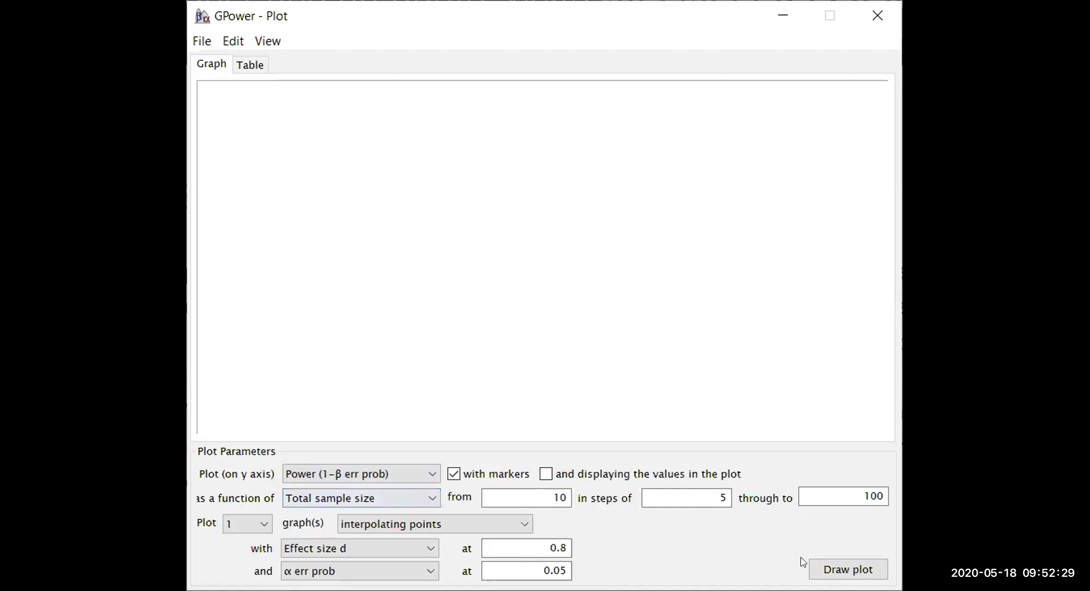
pyautogui.click(867, 563)
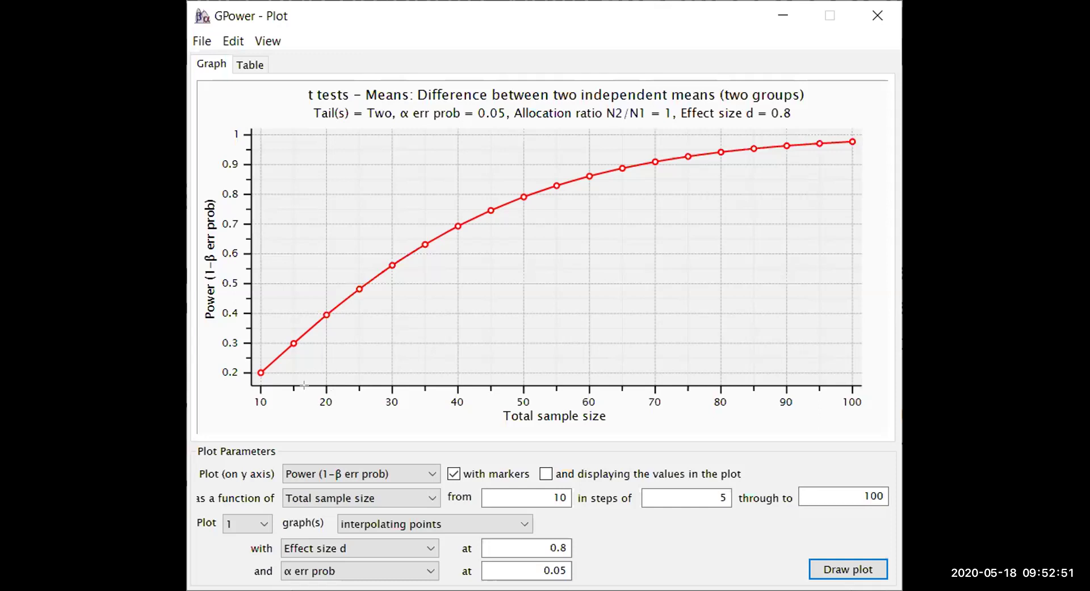
# - Examine the power curve at total sample sizes of 20, 50 and 100
pyautogui.hotkey('ctrl', '2')
pyautogui.moveTo(334, 406); pyautogui.dragTo(332, 410)
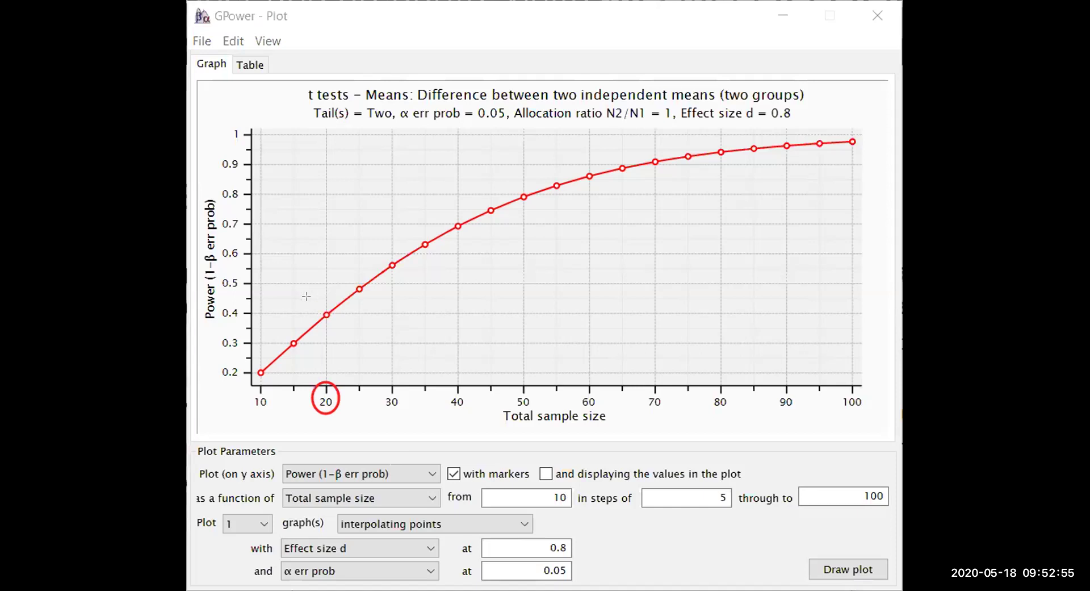
pyautogui.moveTo(315, 303)
pyautogui.mouseDown()
pyautogui.moveTo(336, 324)
pyautogui.moveTo(317, 304)
pyautogui.mouseUp()
pyautogui.moveTo(301, 313); pyautogui.dragTo(320, 313)
pyautogui.click(310, 311)
pyautogui.moveTo(305, 313); pyautogui.dragTo(253, 308)
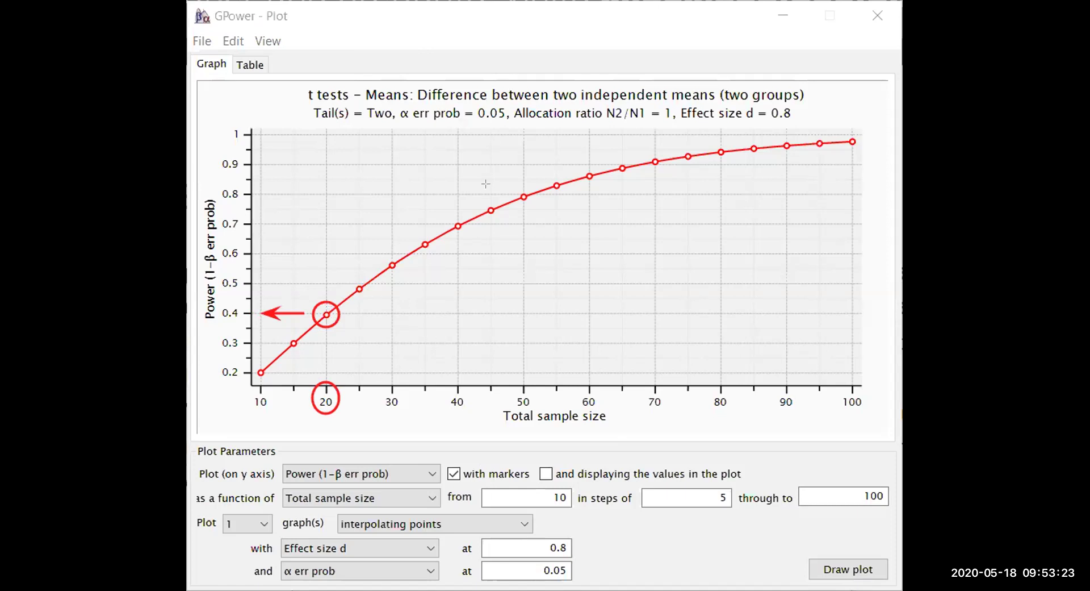
pyautogui.moveTo(509, 186)
pyautogui.mouseDown()
pyautogui.moveTo(514, 206)
pyautogui.moveTo(538, 194)
pyautogui.moveTo(511, 188)
pyautogui.mouseUp()
pyautogui.moveTo(476, 192); pyautogui.dragTo(283, 186)
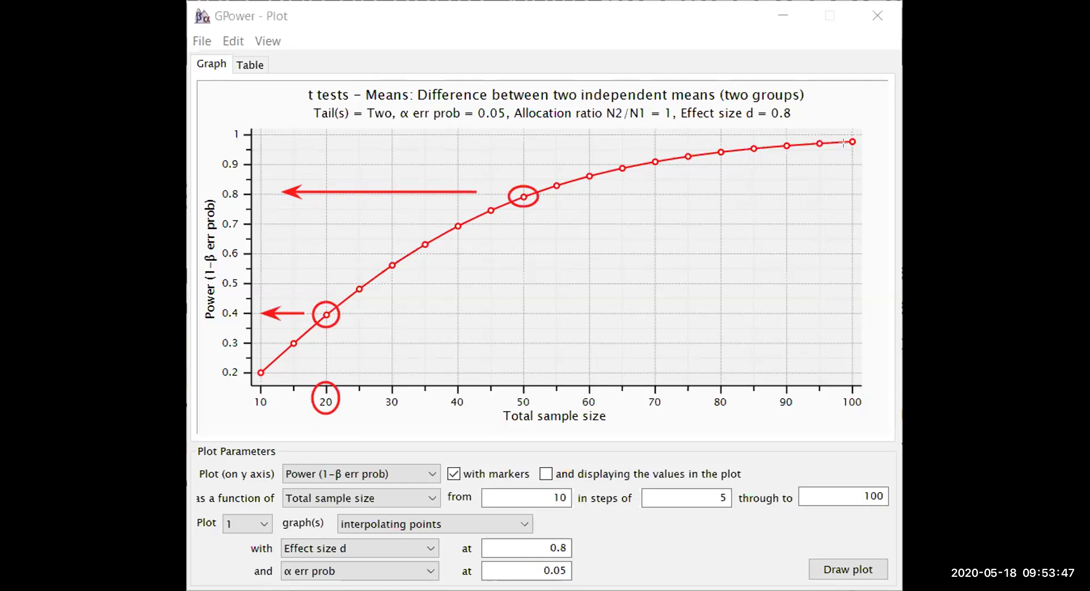
pyautogui.moveTo(845, 149); pyautogui.dragTo(846, 365)
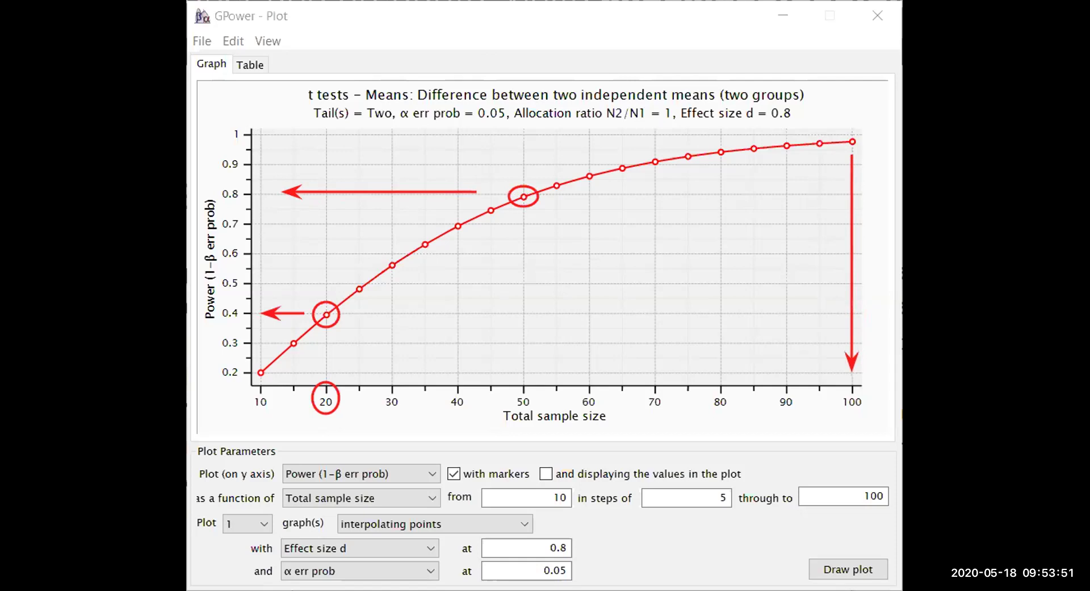